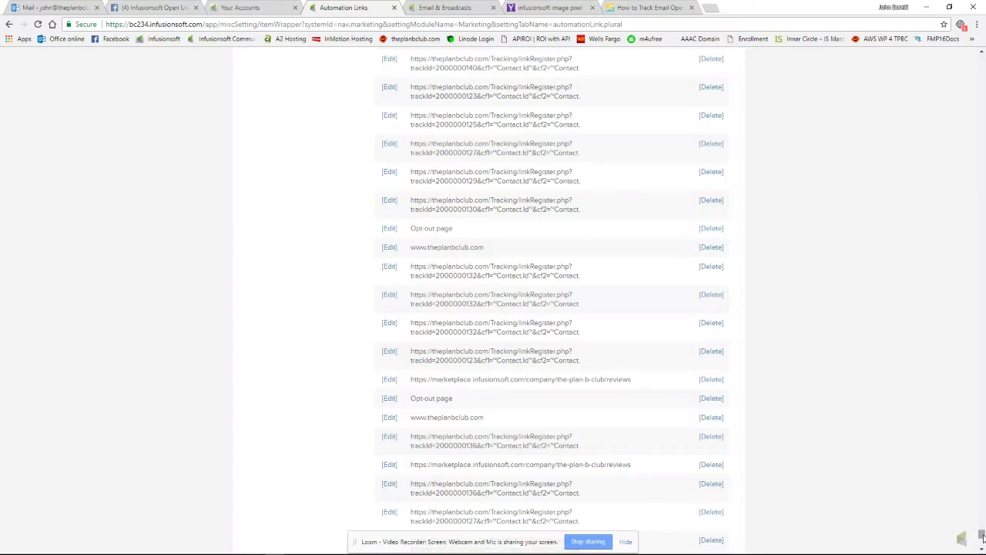
# Scroll the Automation Links settings page and start a new automation link.
pyautogui.moveTo(981, 535); pyautogui.dragTo(981, 103)
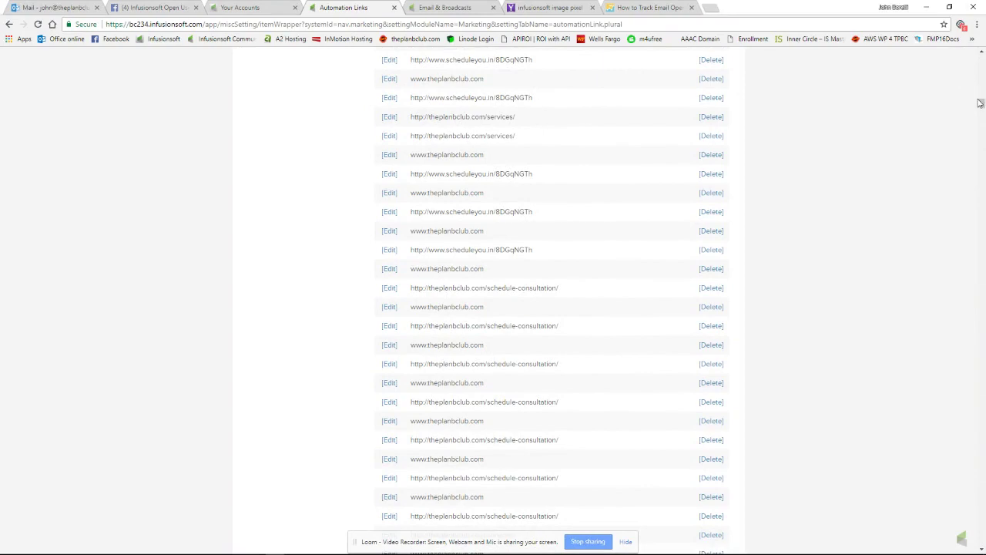
pyautogui.moveTo(981, 103); pyautogui.dragTo(982, 52)
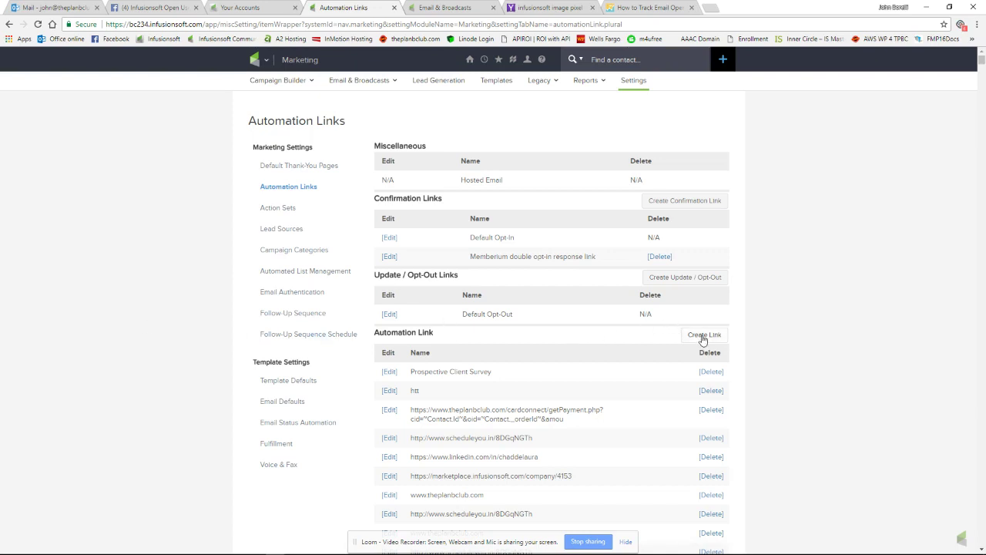
pyautogui.click(266, 61)
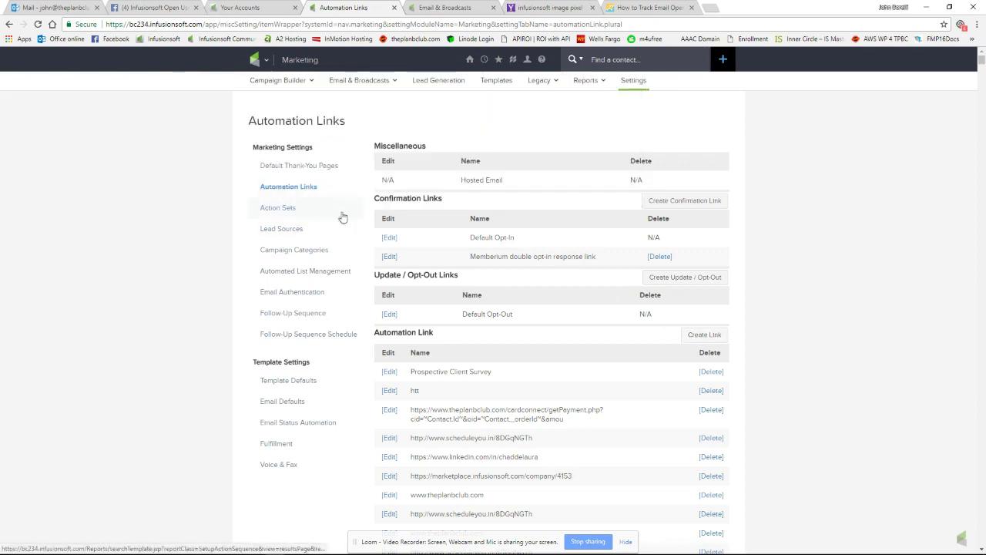
# Create an automation link named 'My Email Open', replacing 'Unknown', and save it.
pyautogui.click(715, 336)
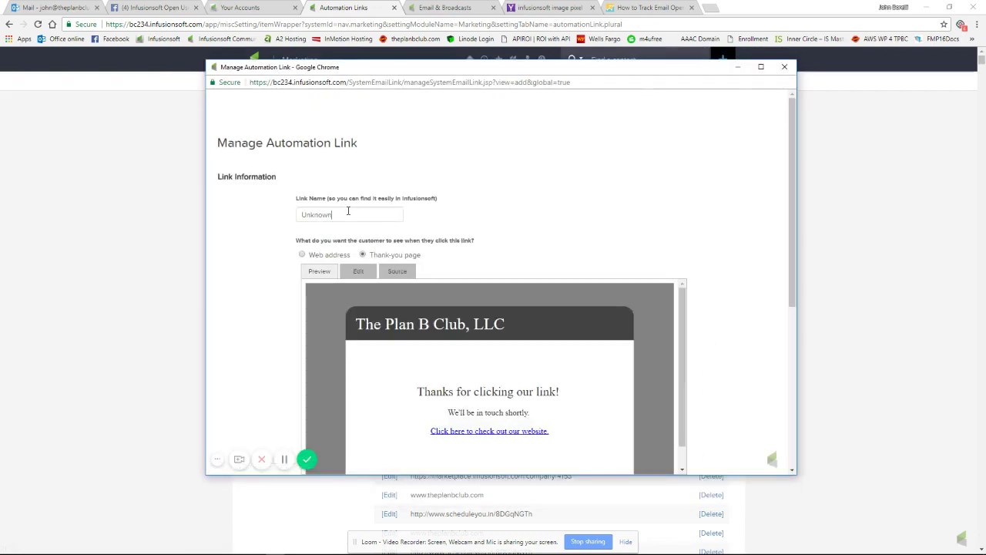
pyautogui.doubleClick(348, 215)
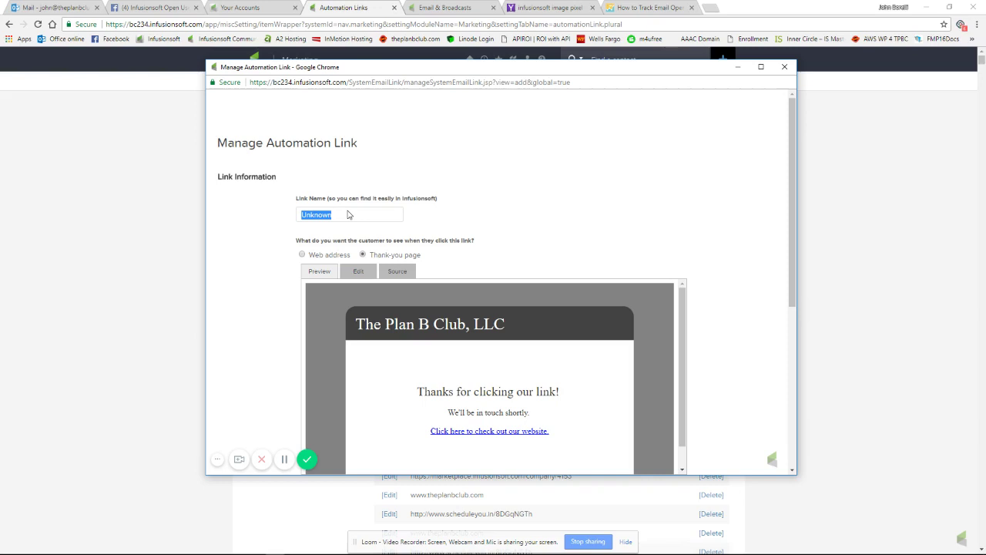
pyautogui.write('Em')
pyautogui.press('BackSpace')
pyautogui.press('BackSpace')
pyautogui.write('My Email Open')
pyautogui.scroll(-4, 249, 343)
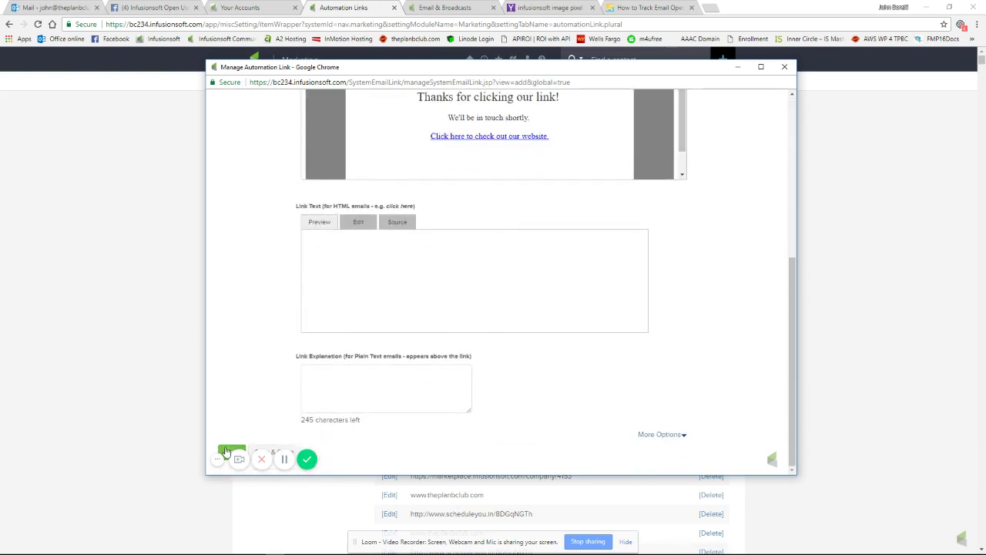
pyautogui.click(230, 449)
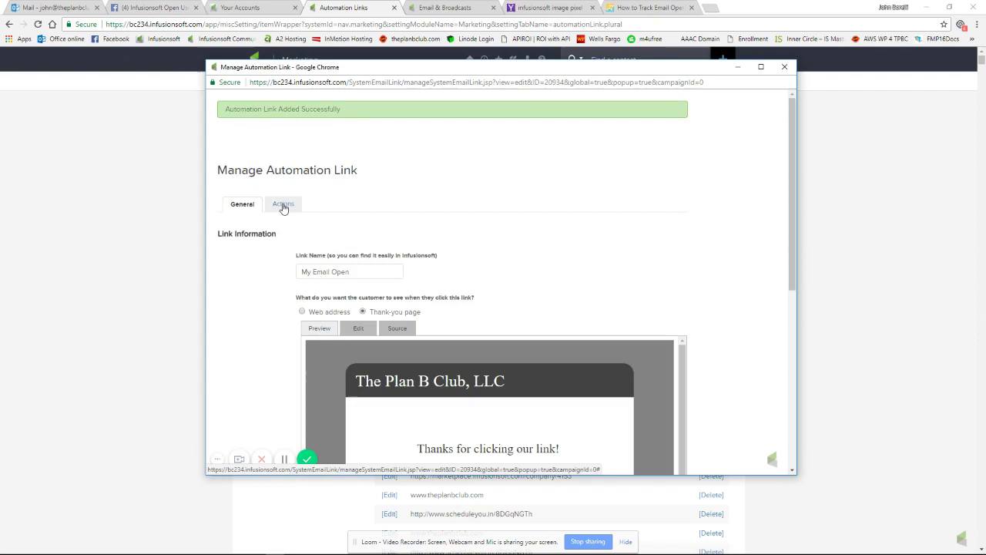
# Add an action applying the tag 'Activity - API - Past Client' to the link and save.
pyautogui.click(284, 207)
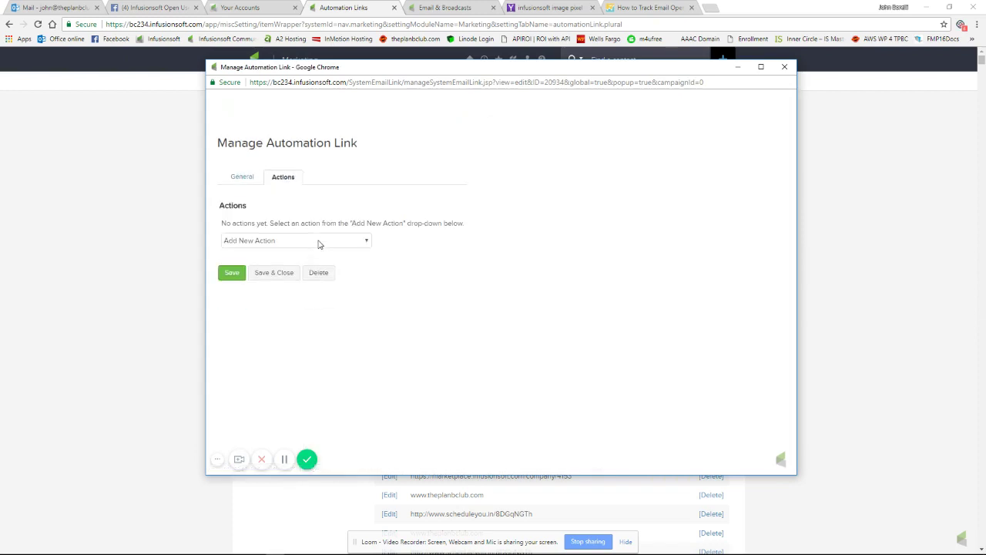
pyautogui.click(319, 243)
pyautogui.click(293, 275)
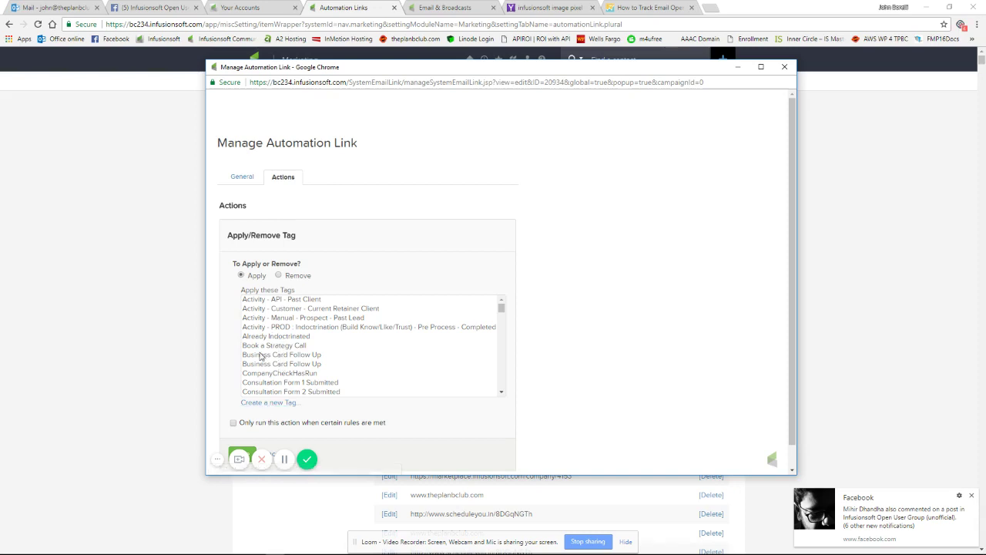
pyautogui.click(262, 301)
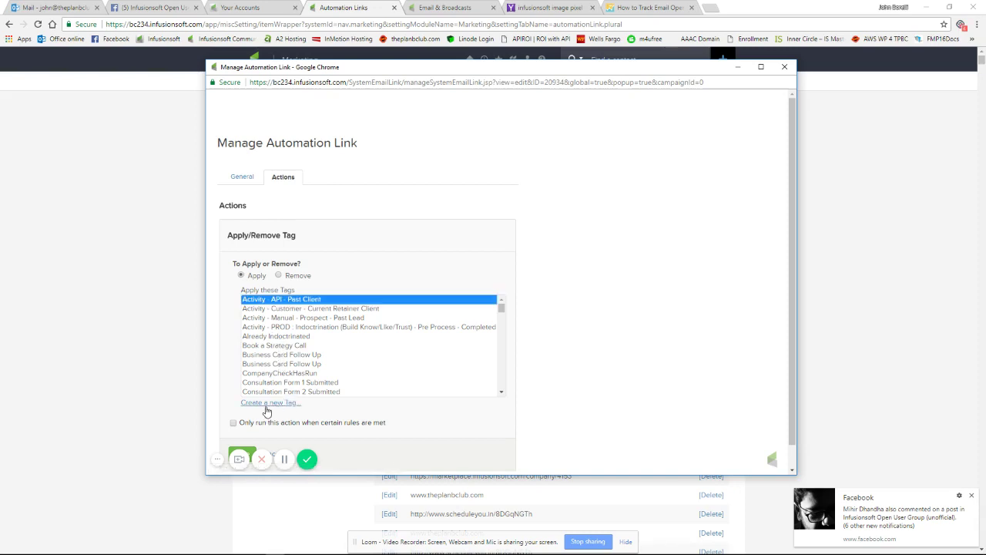
pyautogui.scroll(-1, 259, 420)
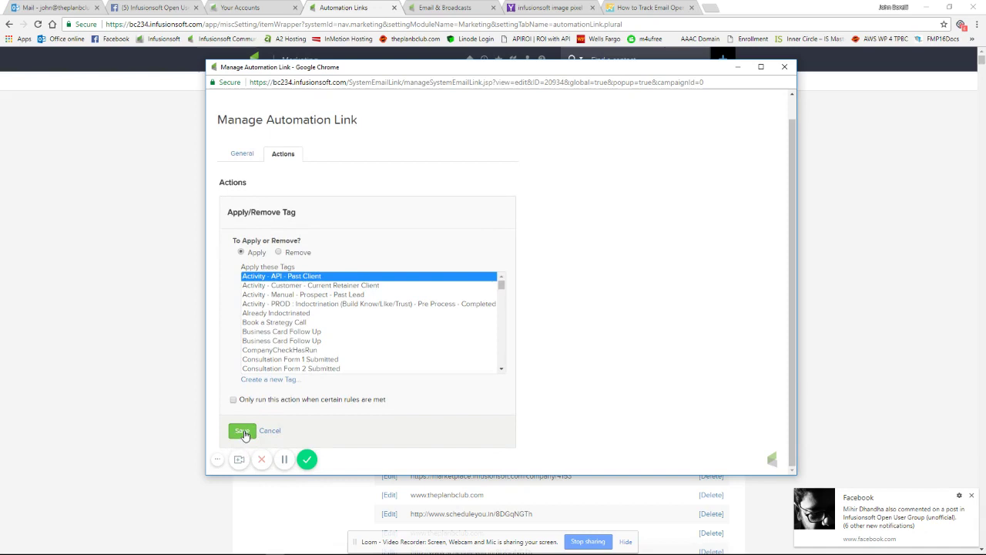
pyautogui.click(242, 430)
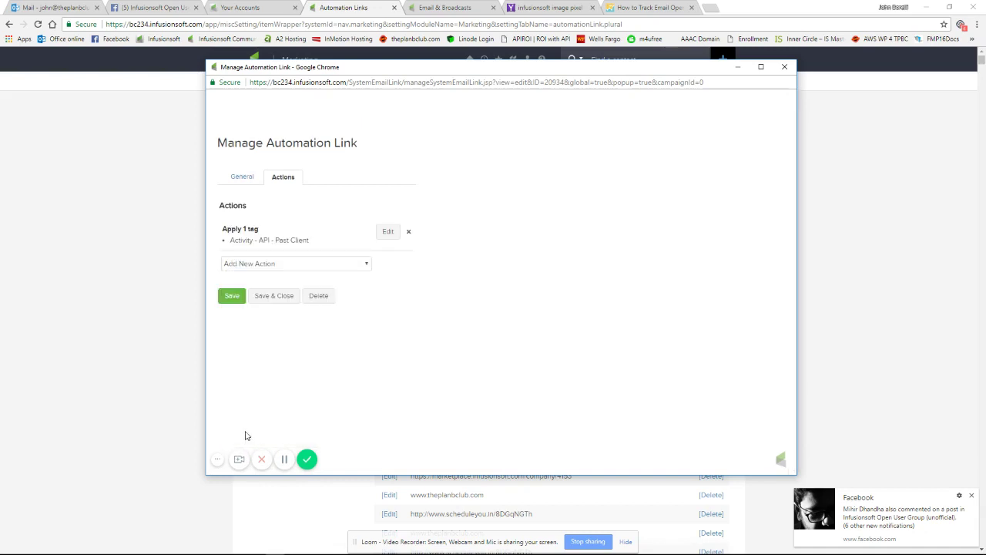
pyautogui.click(231, 296)
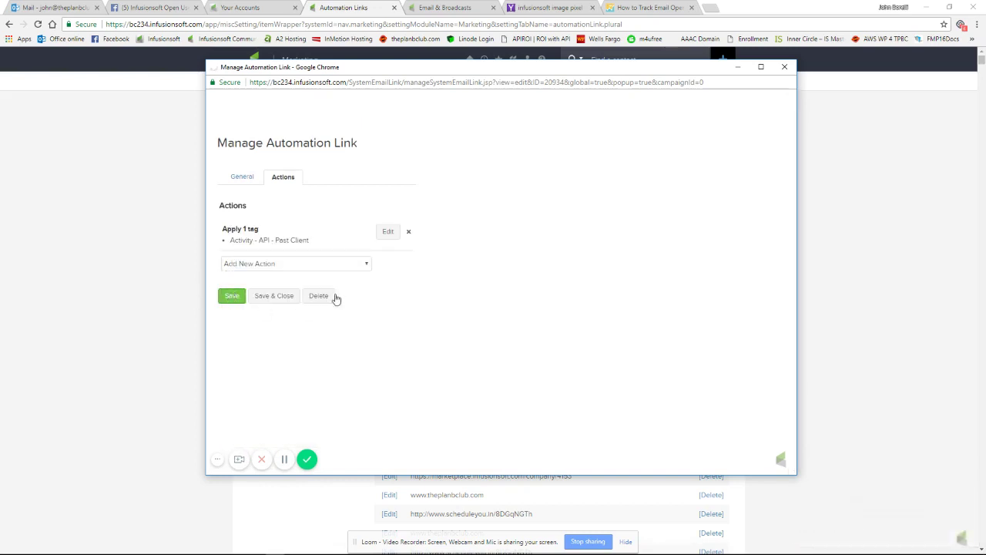
# Close the link editor and scroll down to confirm My Email Open in the links list.
pyautogui.click(784, 67)
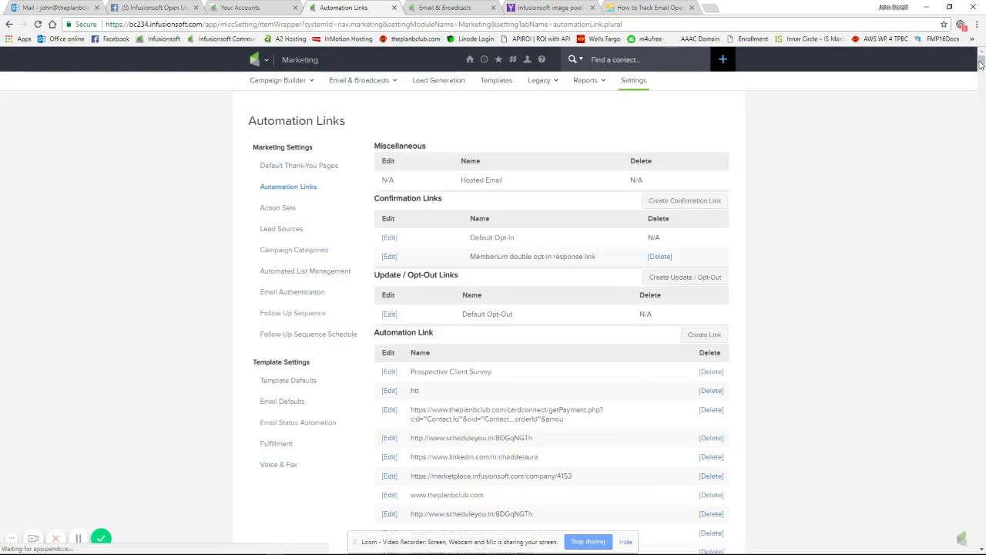
pyautogui.scroll(-15, 964, 365)
pyautogui.scroll(-10, 963, 366)
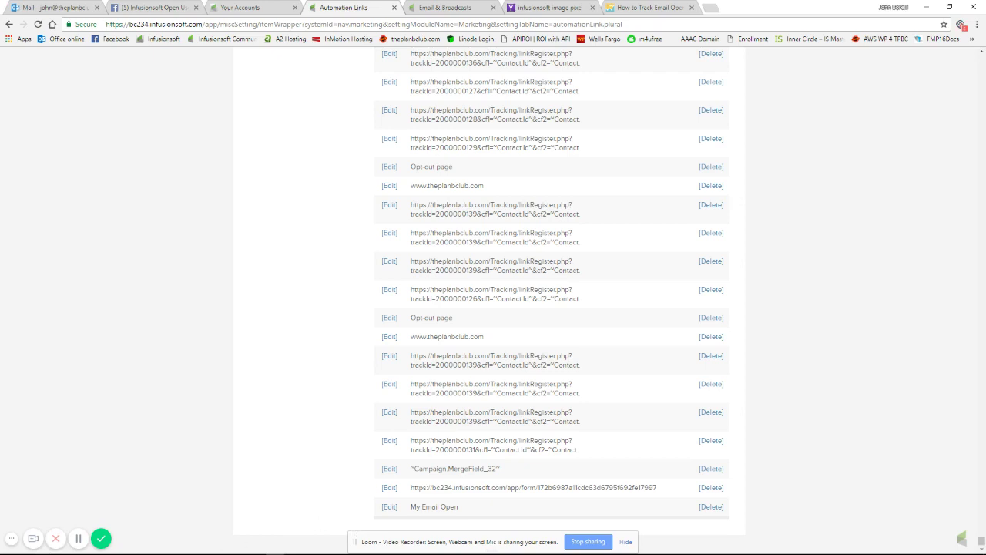
pyautogui.moveTo(84, 549)
# On the Email & Broadcasts page, place an HTML code block above the logo and edit it.
pyautogui.click(435, 8)
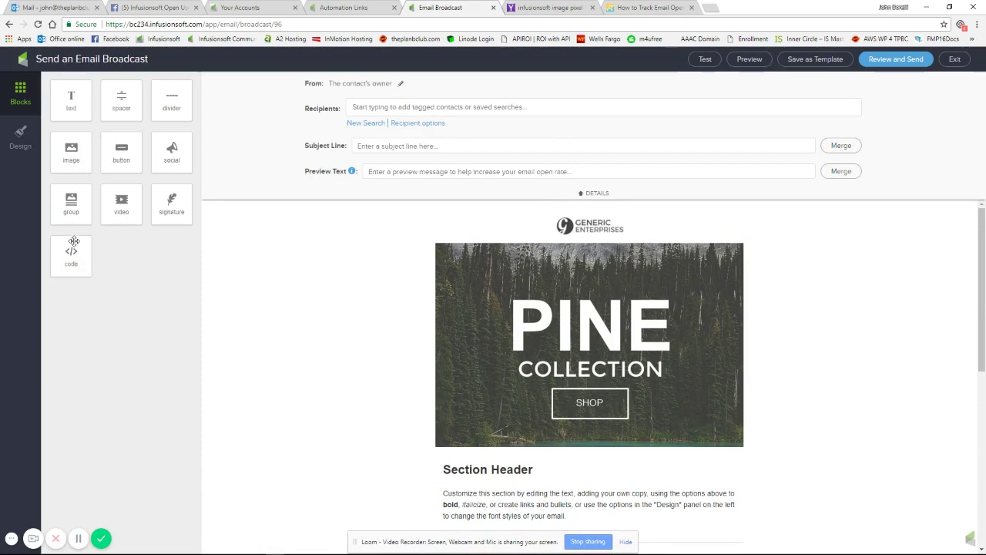
pyautogui.moveTo(75, 261); pyautogui.dragTo(427, 257)
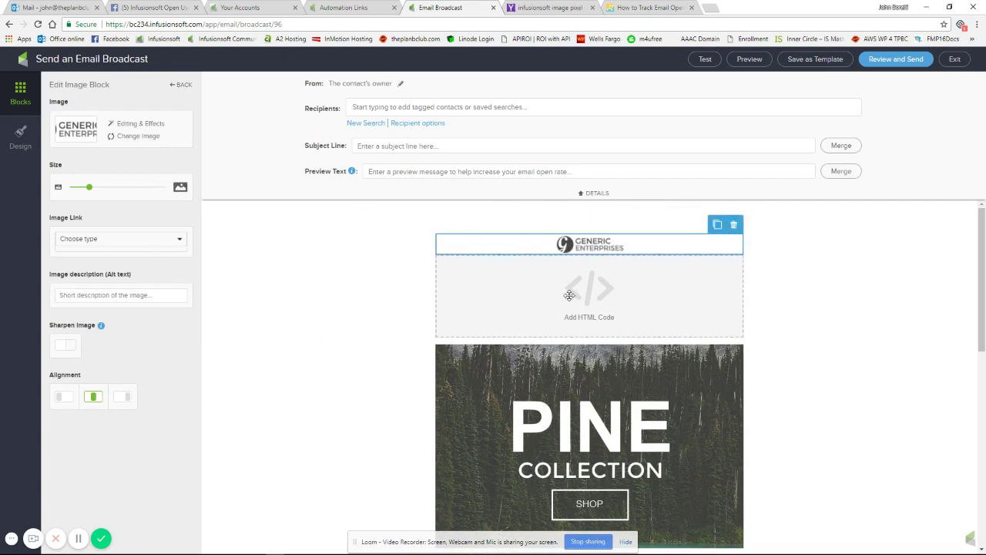
pyautogui.moveTo(570, 296); pyautogui.dragTo(587, 268)
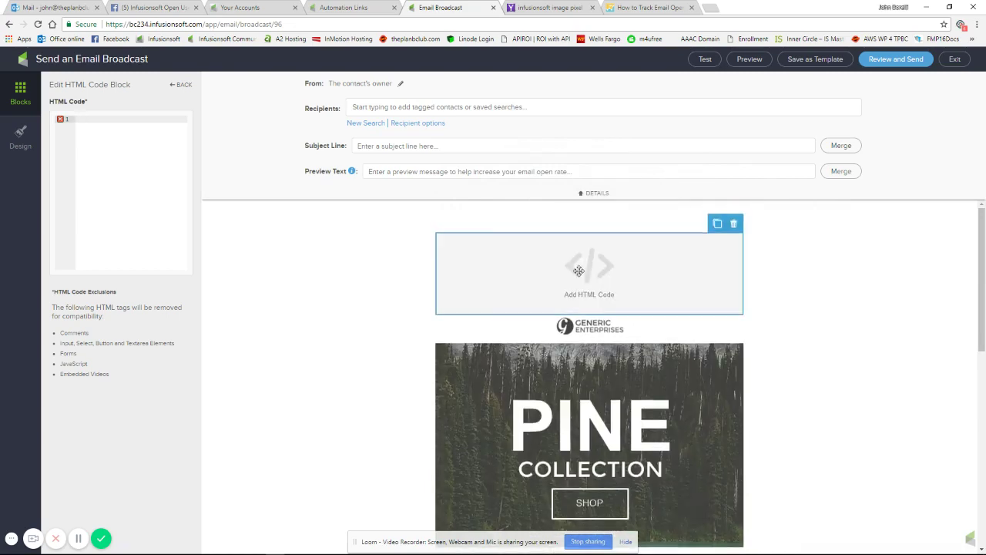
pyautogui.click(162, 168)
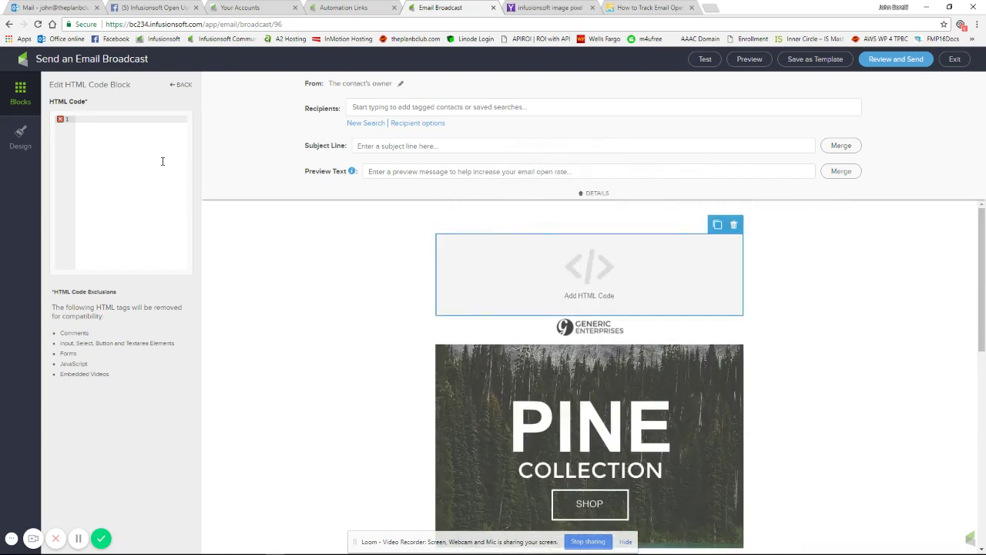
# Copy the img tag line from the Notepad notes.
pyautogui.hotkey('alt', 'Tab')
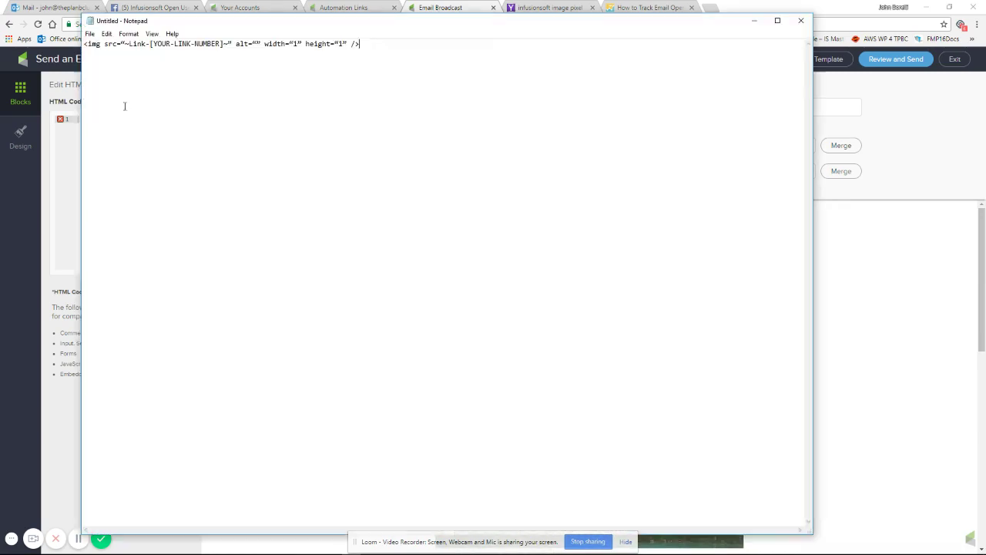
pyautogui.moveTo(85, 44); pyautogui.dragTo(361, 44)
pyautogui.rightClick(304, 44)
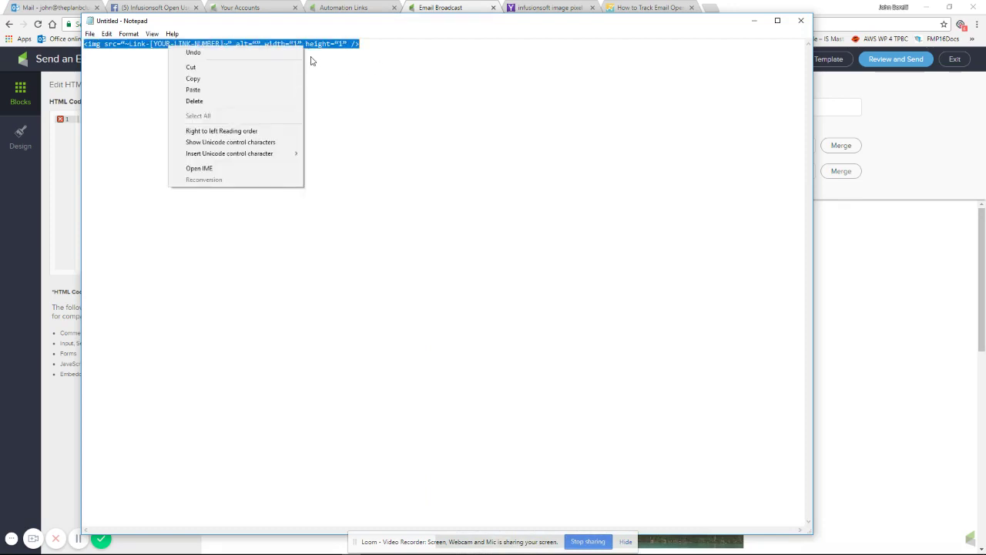
pyautogui.click(282, 78)
# Paste the img tag into the HTML code and add an opening <div> line above it.
pyautogui.hotkey('alt', 'Tab')
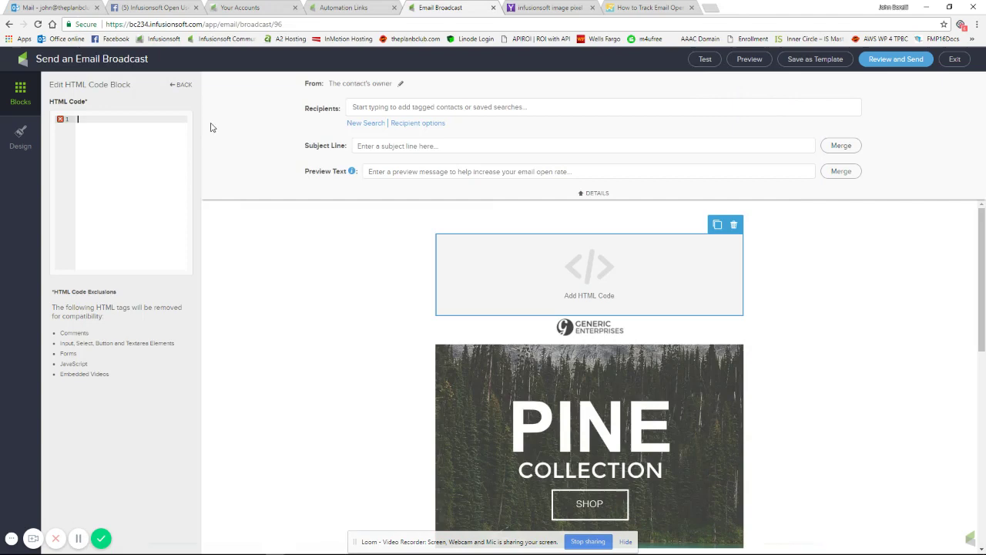
pyautogui.hotkey('ctrl', 'v')
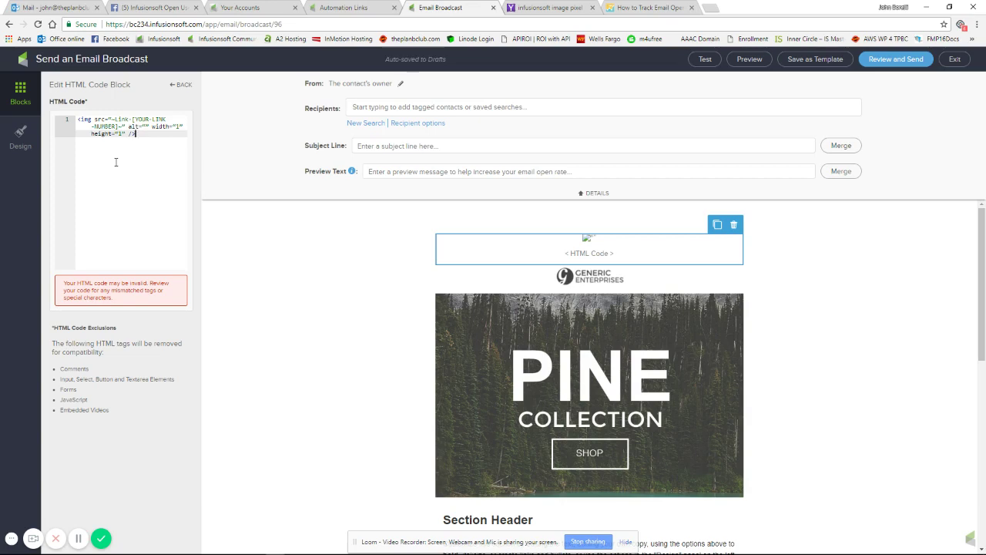
pyautogui.press('Up')
pyautogui.press('Up')
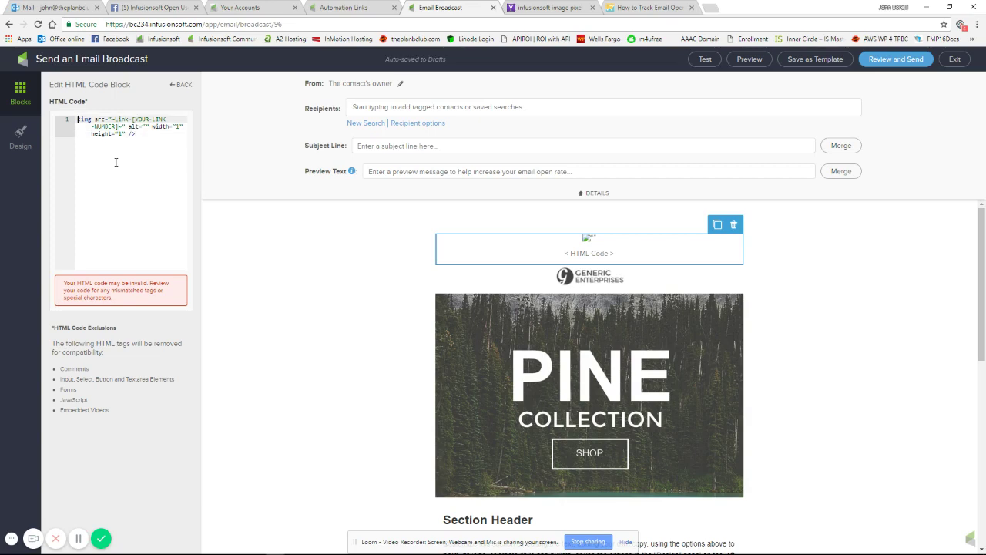
pyautogui.press('Return')
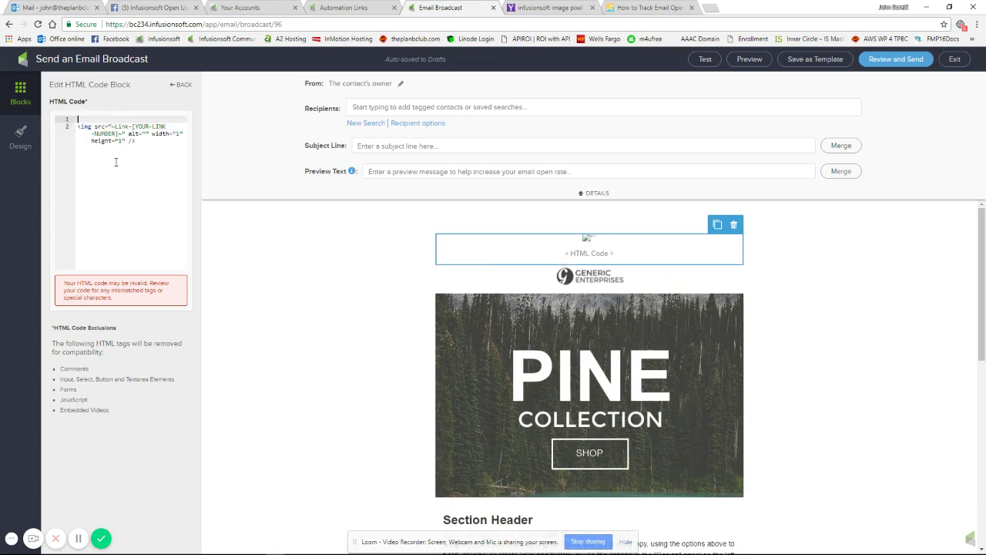
pyautogui.write('<div>')
pyautogui.press('Delete')
pyautogui.press('Delete')
pyautogui.press('Delete')
pyautogui.press('Delete')
pyautogui.press('Delete')
# Add a closing </div> line below the img tag and delete its self-closing slash.
pyautogui.click(115, 162)
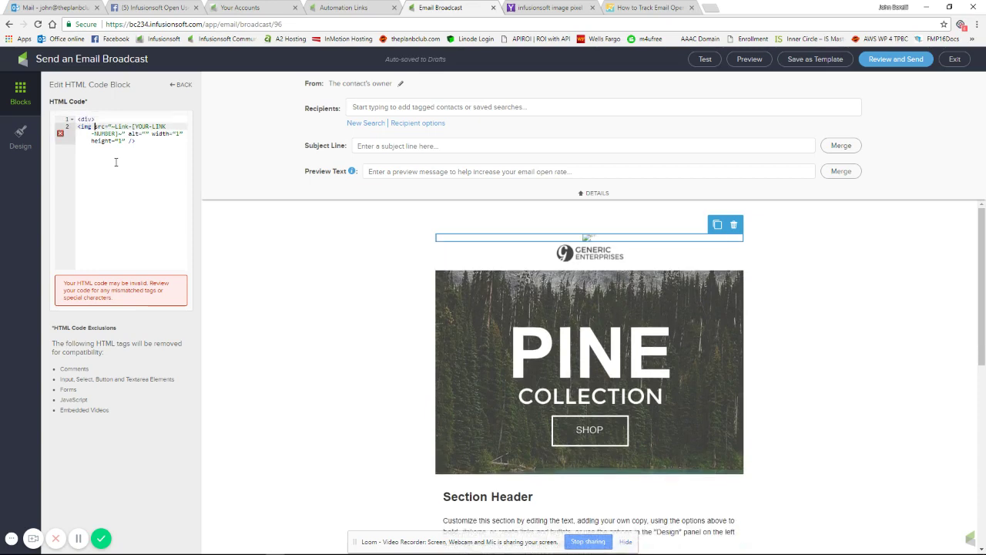
pyautogui.press('Return')
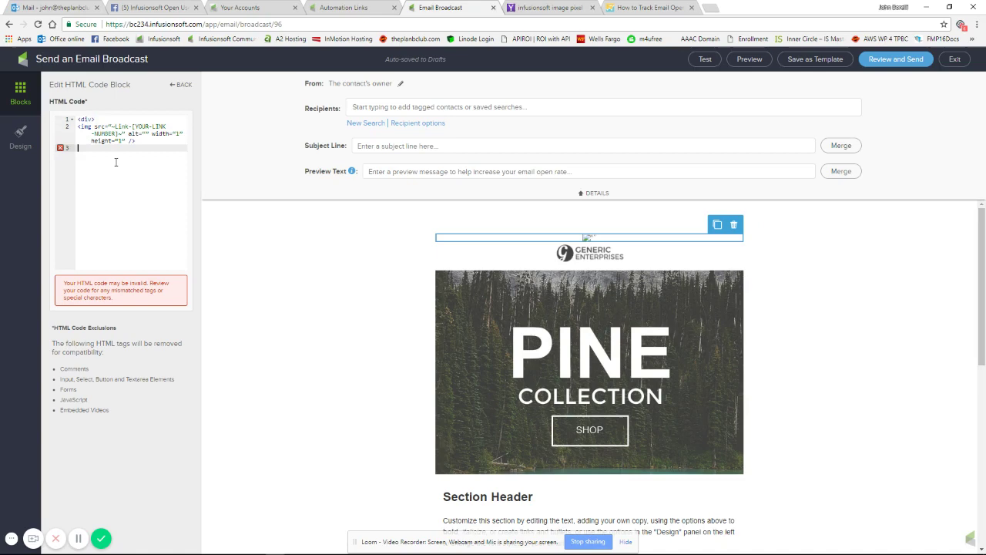
pyautogui.write('</div>')
pyautogui.press('Return')
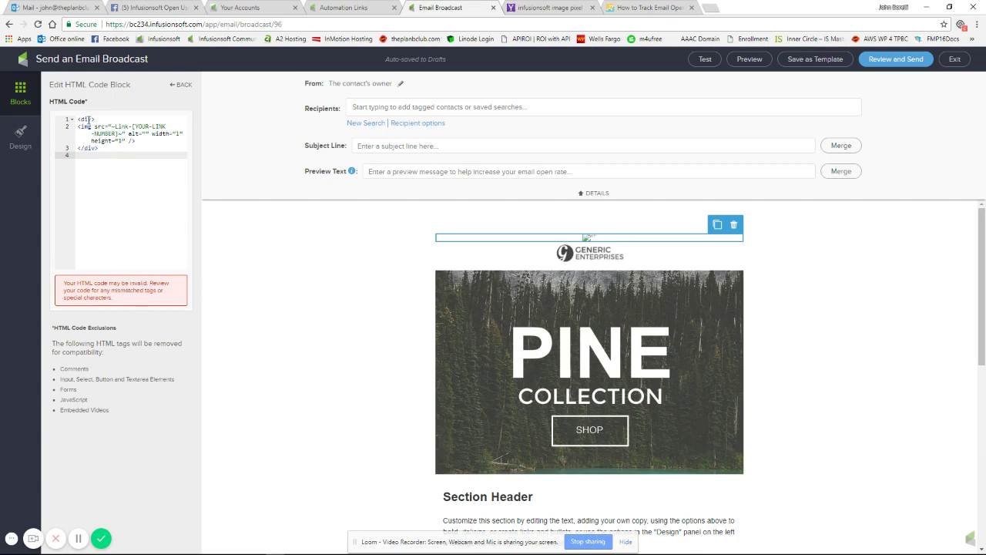
pyautogui.click(132, 141)
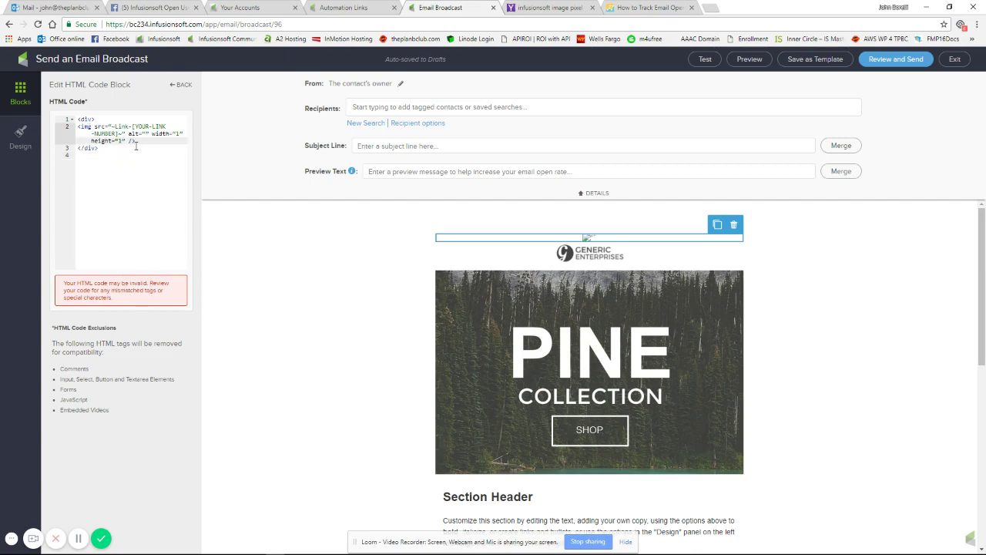
pyautogui.press('Delete')
pyautogui.press('BackSpace')
pyautogui.press('BackSpace')
pyautogui.press('BackSpace')
pyautogui.press('BackSpace')
# Remove the empty alt value and retype the quotes around the image source.
pyautogui.press('Delete')
pyautogui.press('Delete')
pyautogui.press('Delete')
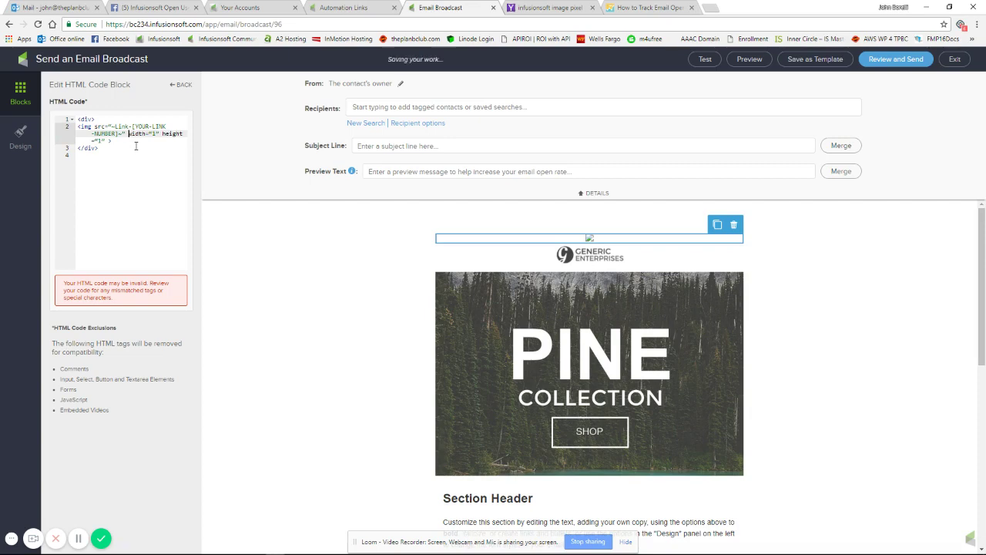
pyautogui.hotkey('ctrl', 'Left')
pyautogui.hotkey('ctrl', 'Left')
pyautogui.hotkey('ctrl', 'Left')
pyautogui.hotkey('ctrl', 'Left')
pyautogui.hotkey('ctrl', 'Left')
pyautogui.hotkey('ctrl', 'Left')
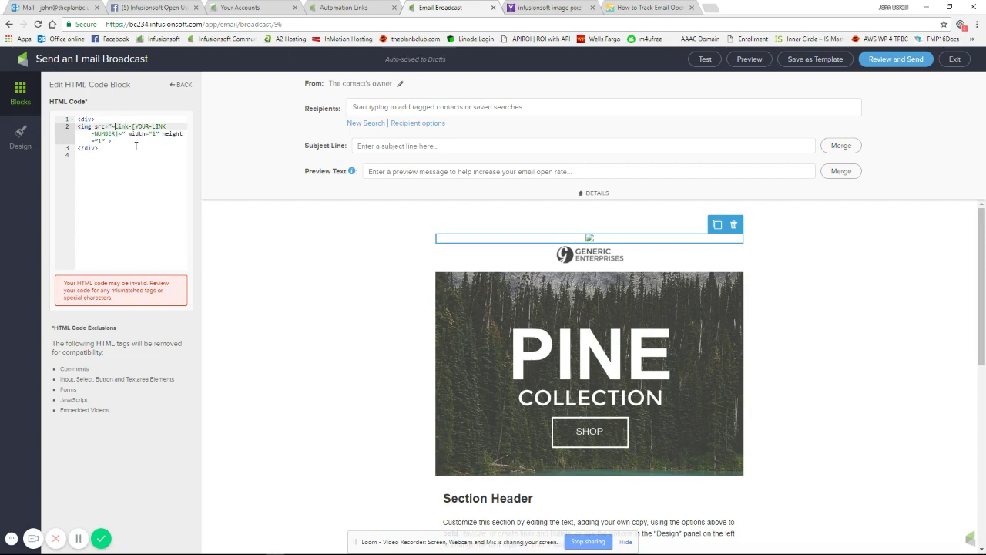
pyautogui.press('Delete')
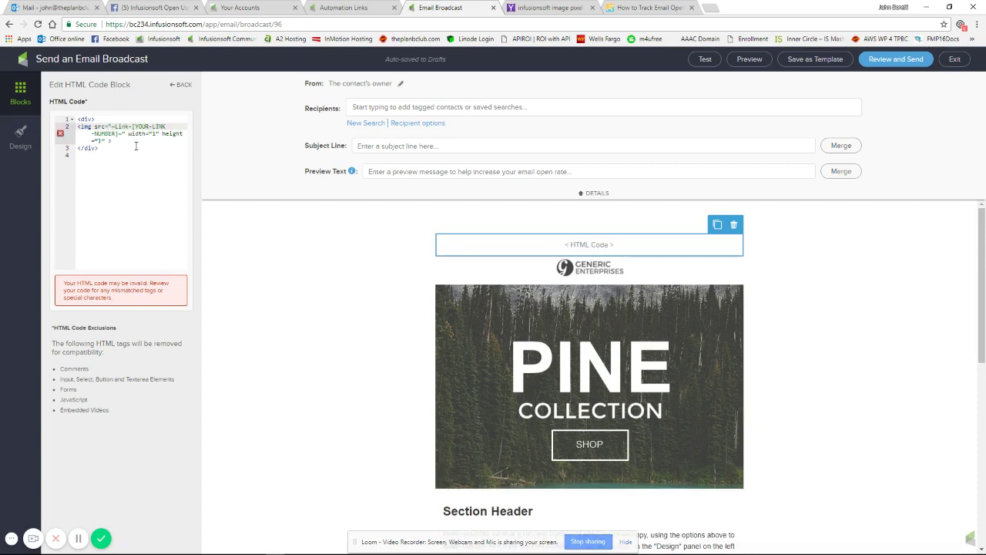
pyautogui.write('"')
pyautogui.press('Down')
pyautogui.press('Right')
pyautogui.press('Right')
pyautogui.press('Delete')
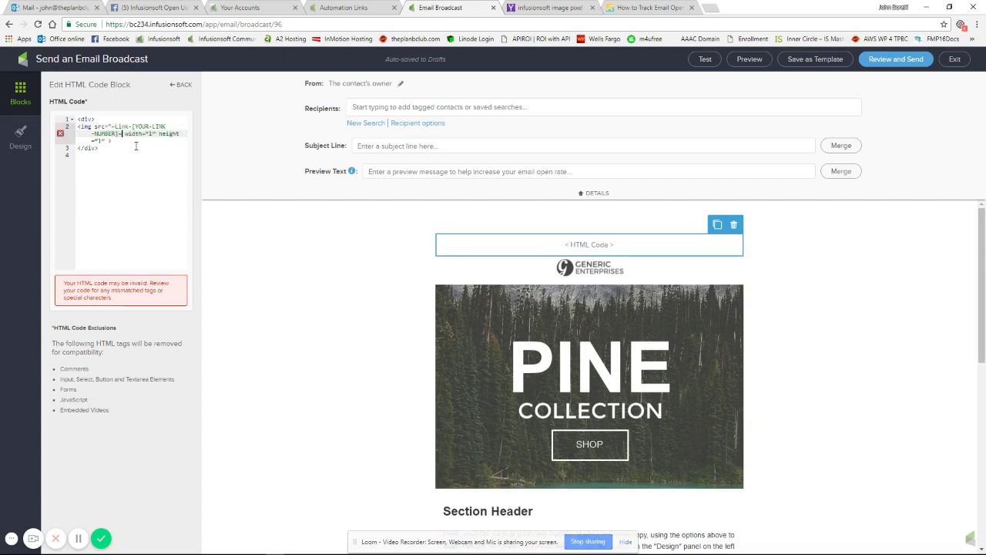
pyautogui.write('"')
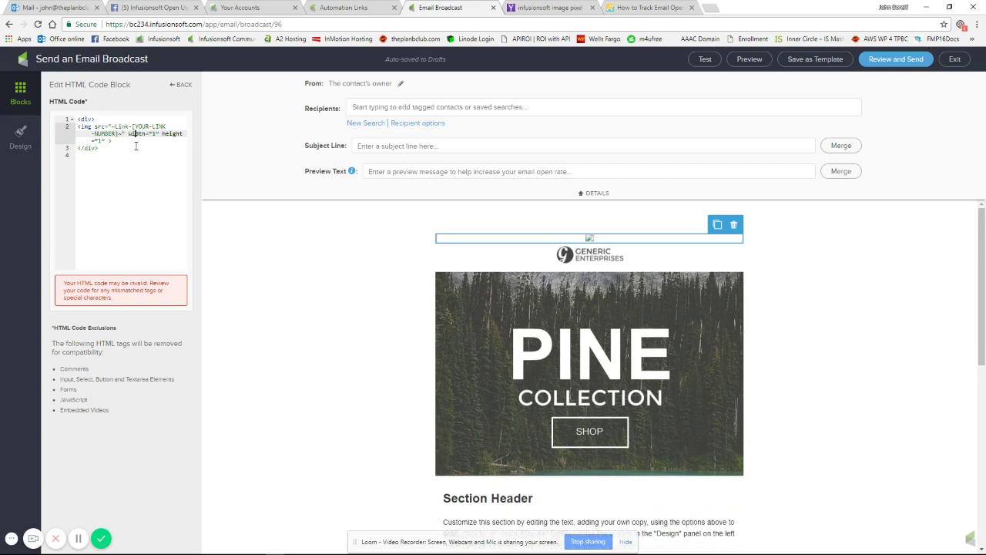
# Set the width value to 1 and close the img tag with a slash.
pyautogui.press('Delete')
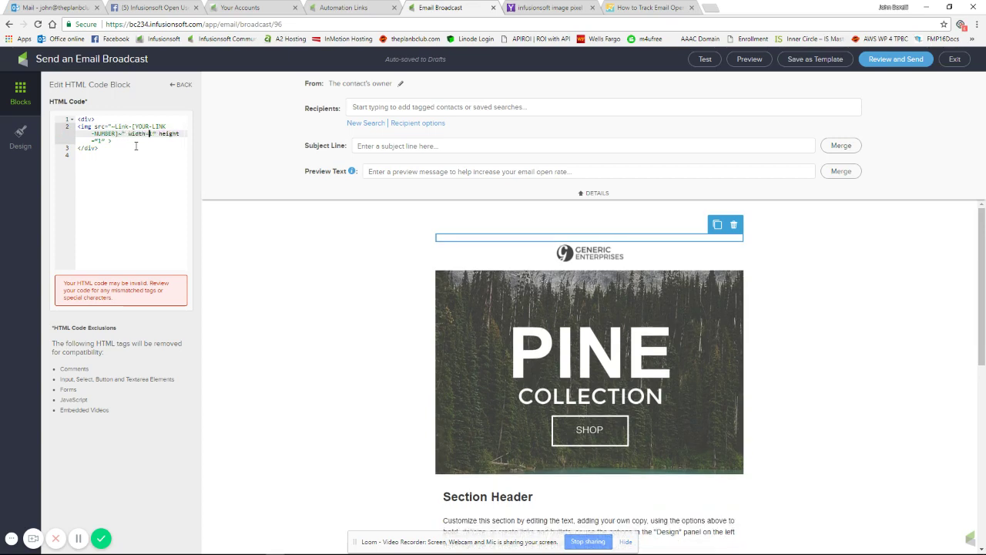
pyautogui.write('1')
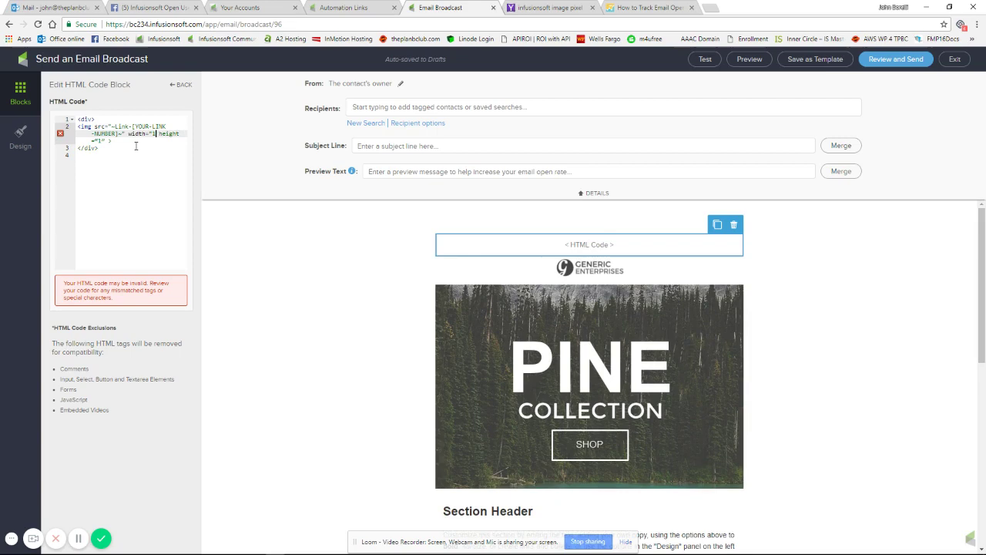
pyautogui.write('/')
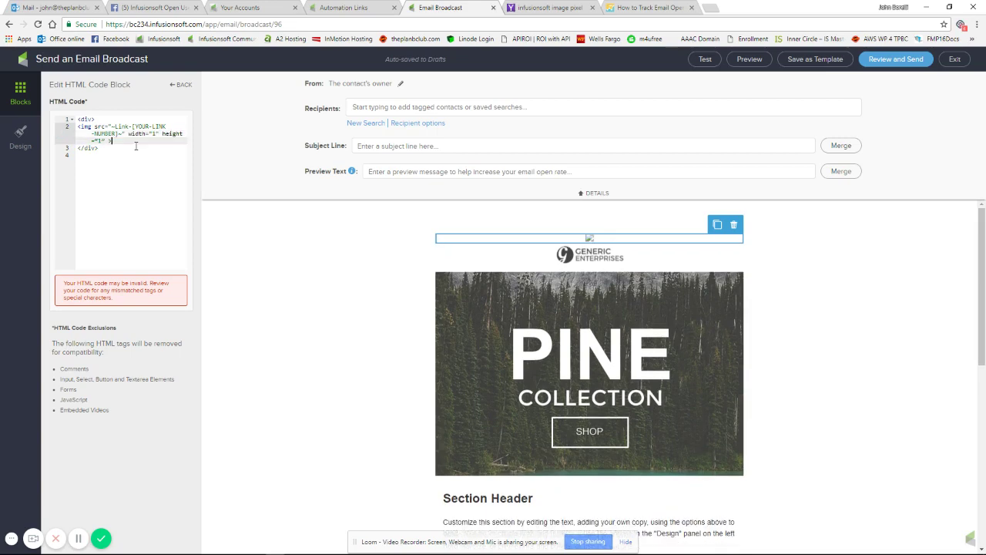
pyautogui.write('1')
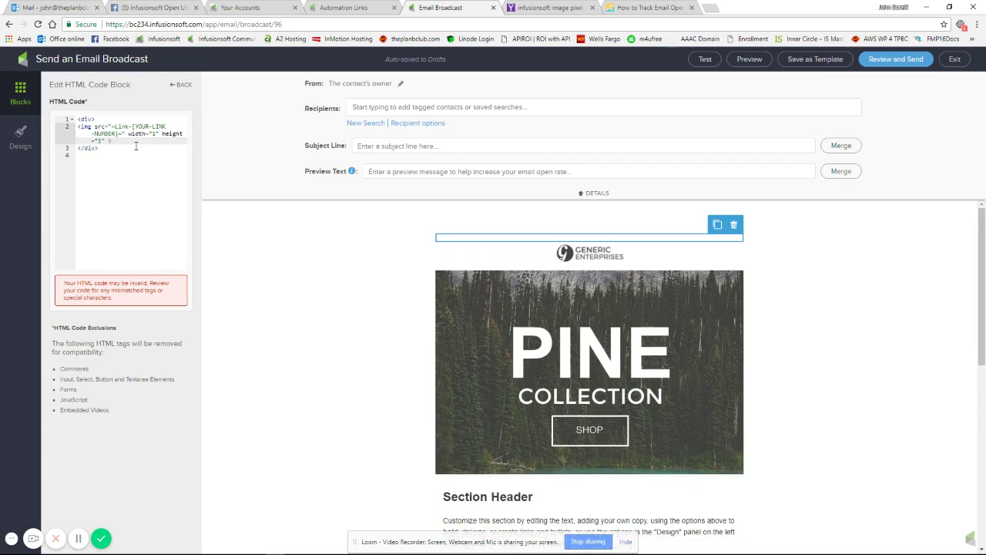
pyautogui.press('Up')
pyautogui.press('Up')
pyautogui.press('Up')
pyautogui.press('Down')
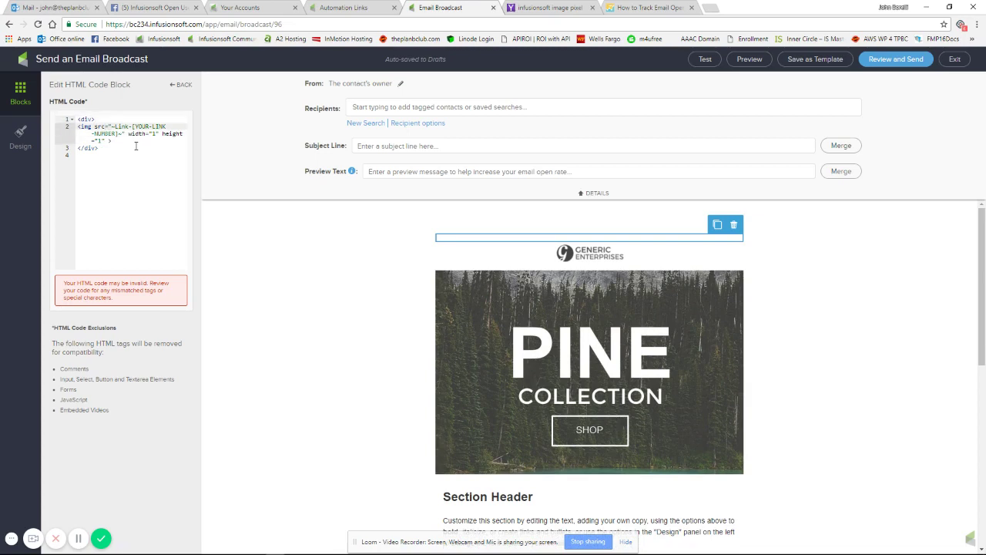
pyautogui.press('End')
pyautogui.write('/')
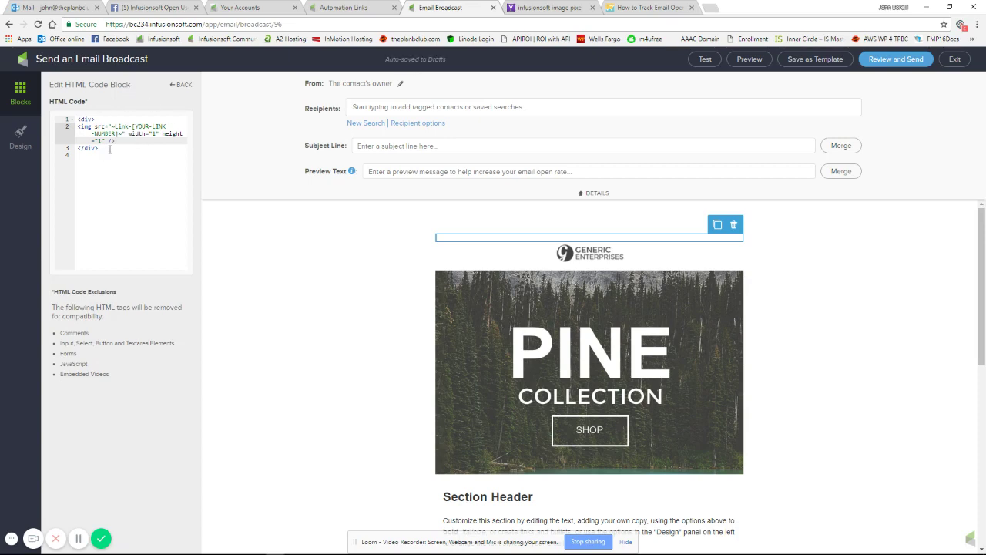
# Delete the <div> and </div> lines, leaving only the img tag.
pyautogui.press('Down')
pyautogui.press('Down')
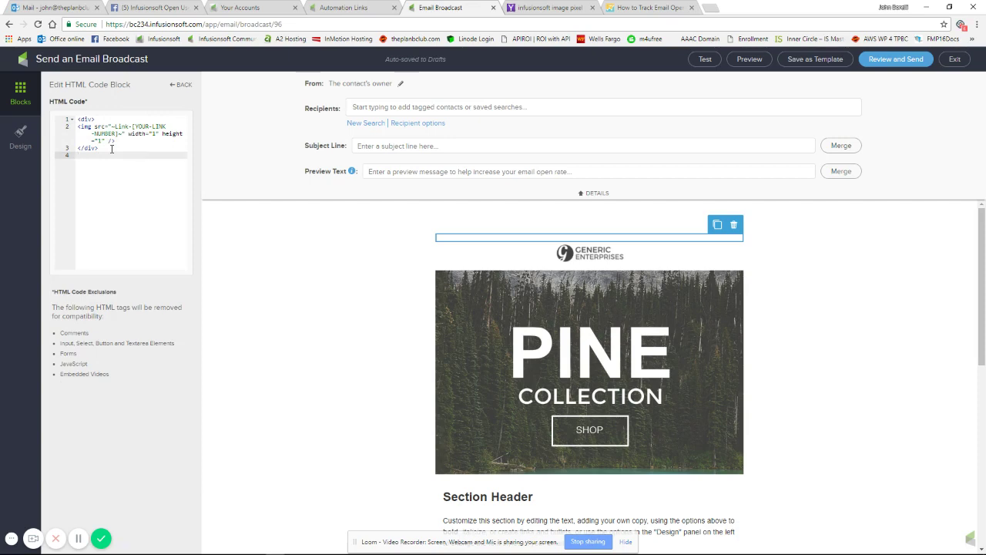
pyautogui.press('Up')
pyautogui.hotkey('shift', 'Home')
pyautogui.press('BackSpace')
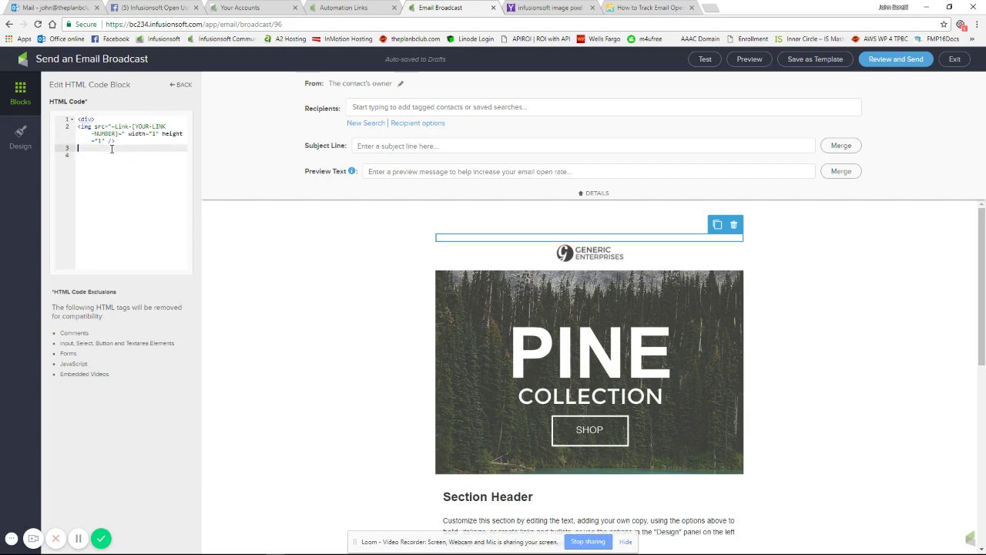
pyautogui.press('Up')
pyautogui.press('Up')
pyautogui.press('Up')
pyautogui.press('Up')
pyautogui.press('End')
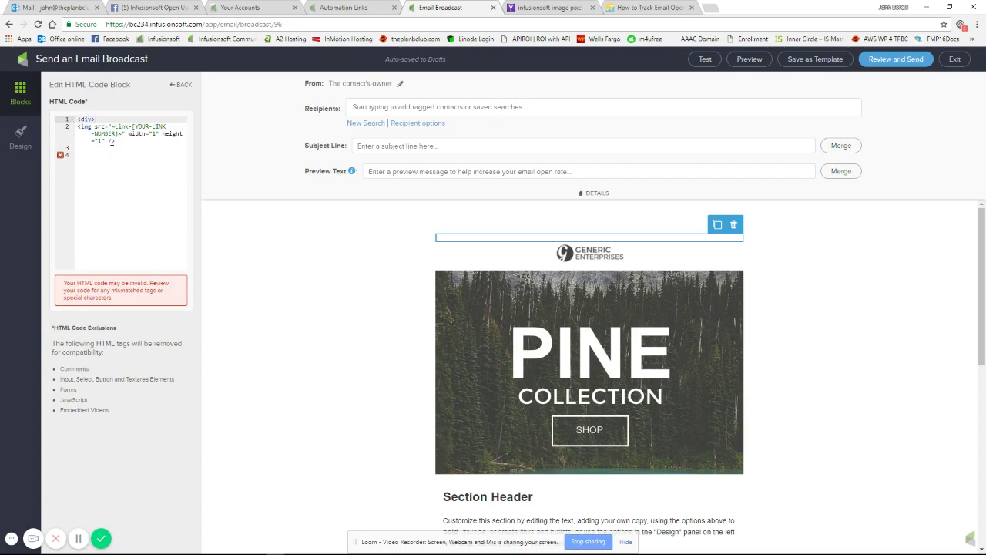
pyautogui.hotkey('shift', 'Home')
pyautogui.press('BackSpace')
pyautogui.press('Delete')
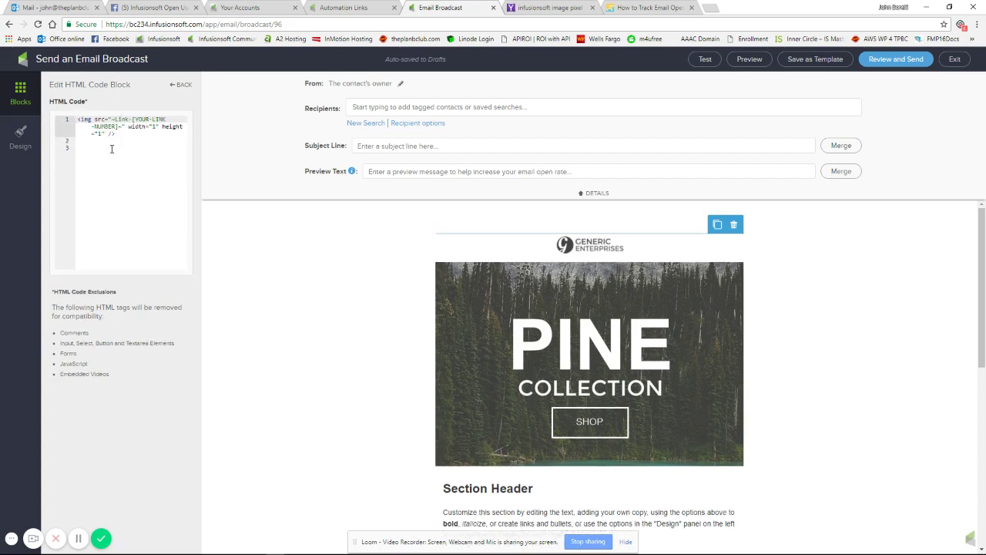
# On line 3, type <img src="~Link-20934~" width="1" height="1" />.
pyautogui.click(117, 149)
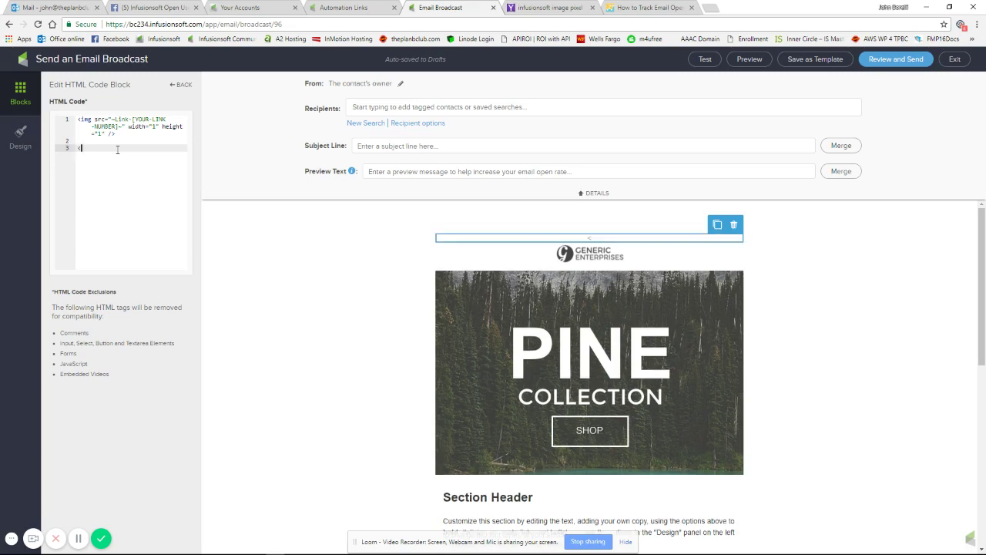
pyautogui.write('<img')
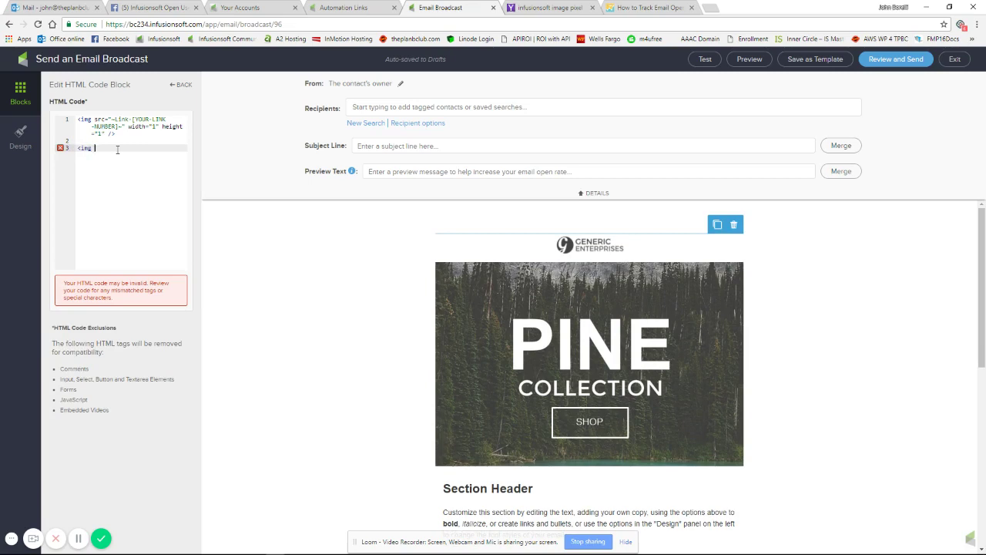
pyautogui.write('src')
pyautogui.write('=')
pyautogui.write('"')
pyautogui.write('~')
pyautogui.write('Link')
pyautogui.write('-')
pyautogui.write('[')
pyautogui.write('20934')
pyautogui.write('-')
pyautogui.write(']')
pyautogui.write('width=')
pyautogui.write('"')
pyautogui.write('1"')
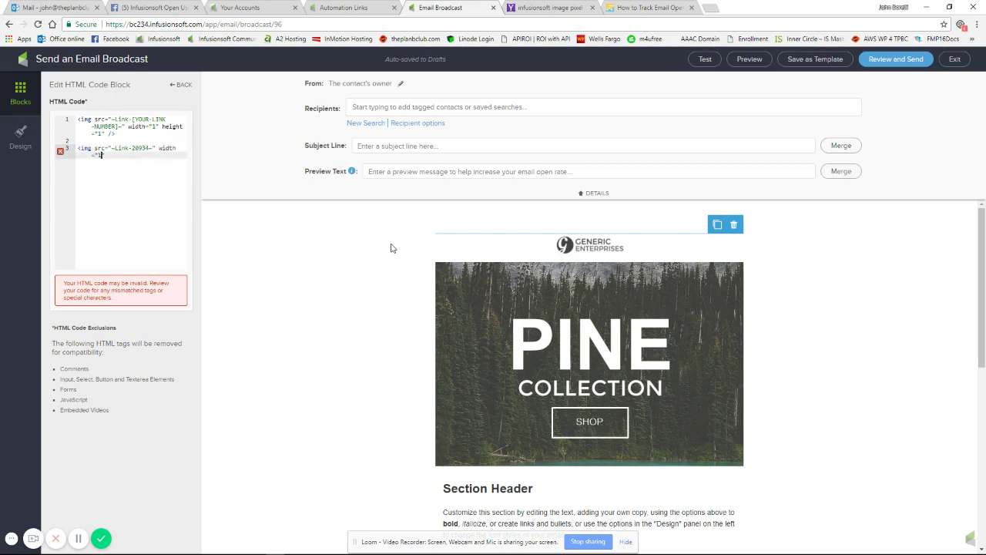
pyautogui.write(' height="1" />')
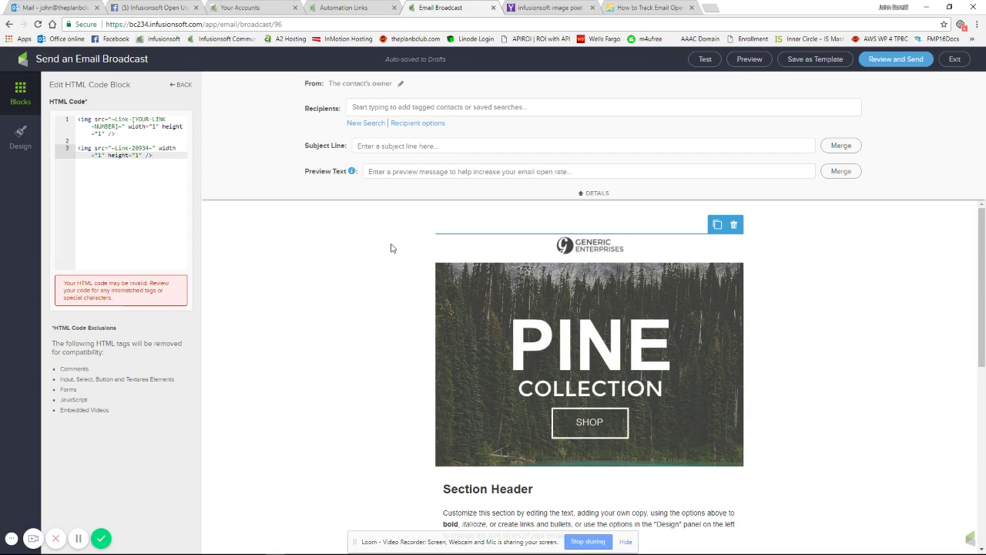
# Delete the second img tag and replace [YOUR-LINK-NUMBER] with 20934 in the first, fixing tildes.
pyautogui.hotkey('shift', 'Up')
pyautogui.hotkey('shift', 'Up')
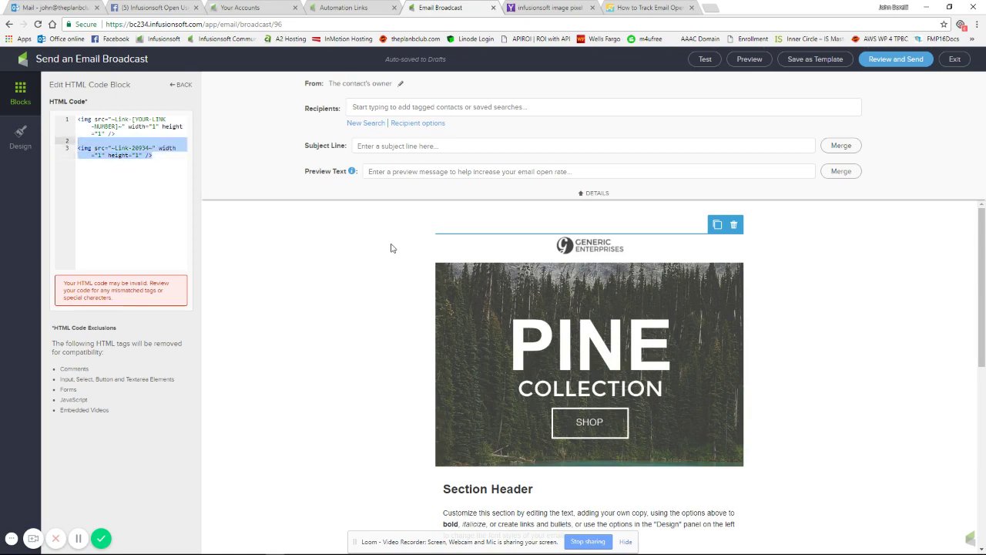
pyautogui.press('BackSpace')
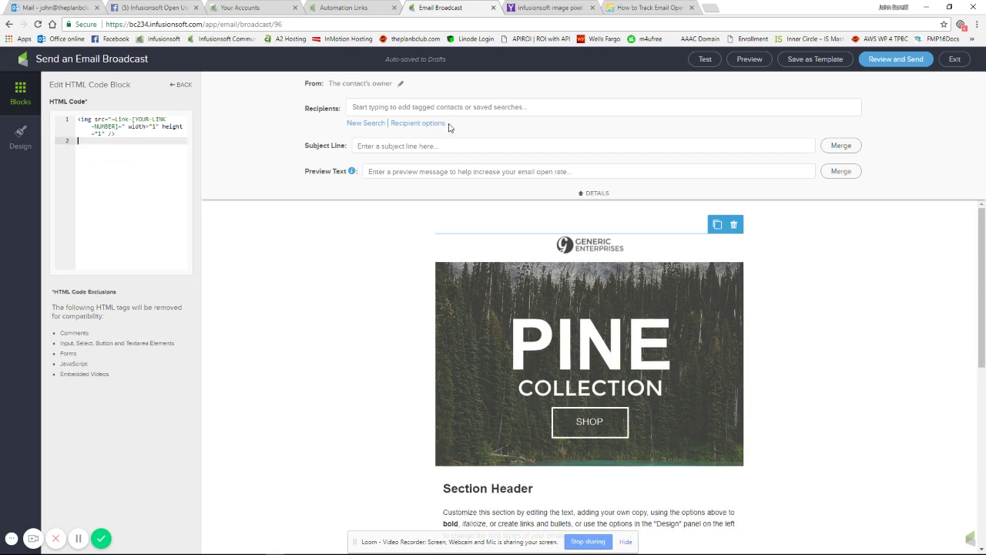
pyautogui.click(132, 119)
pyautogui.press('BackSpace')
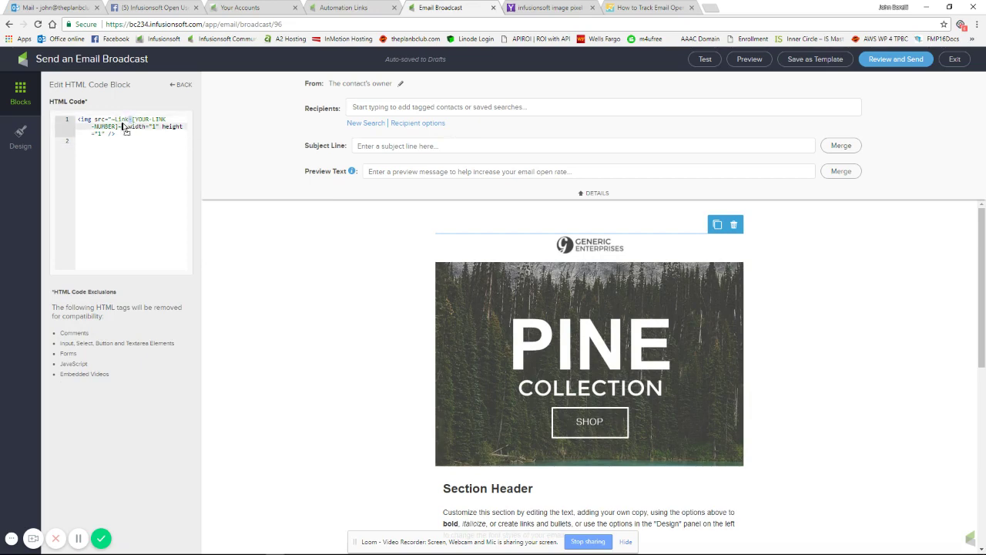
pyautogui.click(118, 127)
pyautogui.write('~')
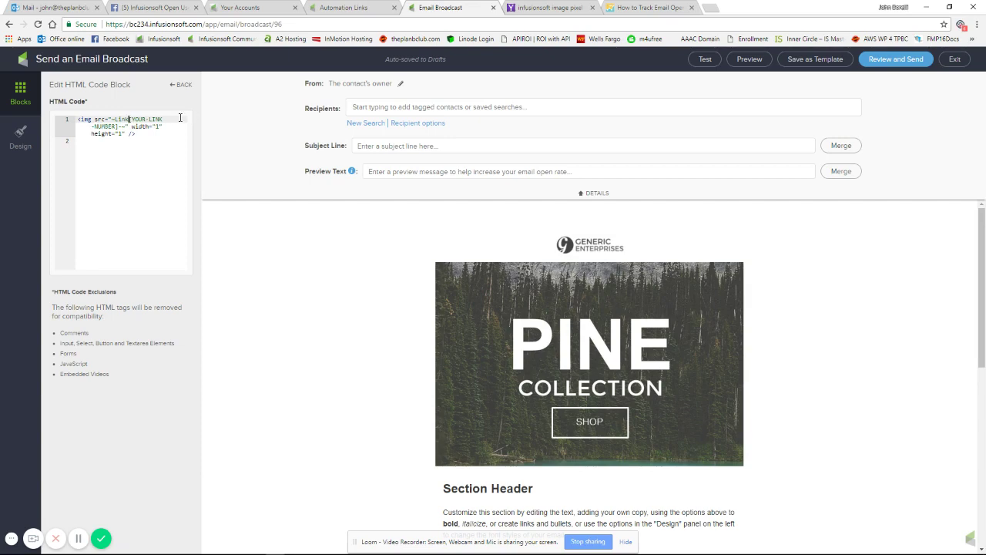
pyautogui.press('BackSpace')
pyautogui.write('~')
pyautogui.hotkey('ctrl', 'shift', 'Left')
pyautogui.hotkey('ctrl', 'shift', 'Left')
pyautogui.hotkey('ctrl', 'shift', 'Left')
pyautogui.hotkey('ctrl', 'shift', 'Left')
pyautogui.hotkey('ctrl', 'shift', 'Left')
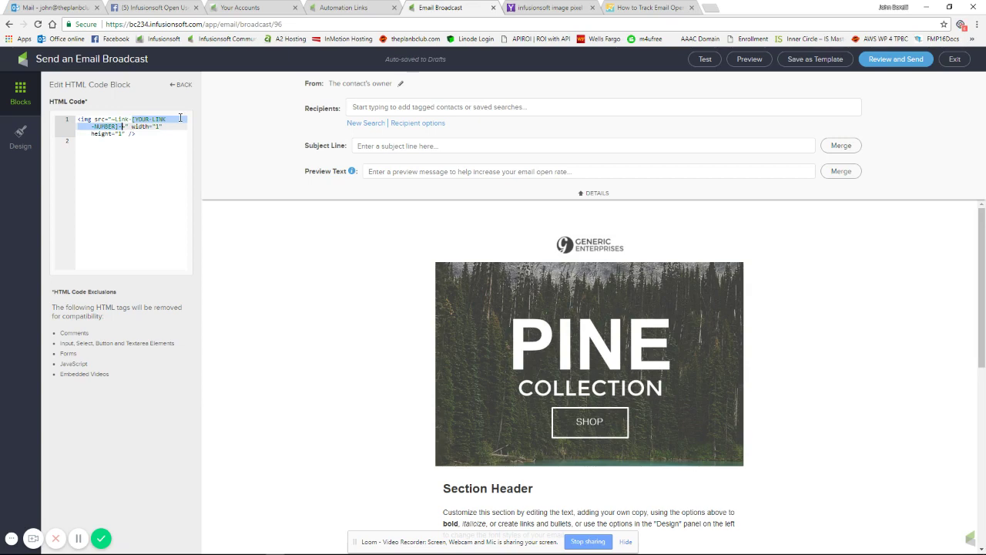
pyautogui.write('20834')
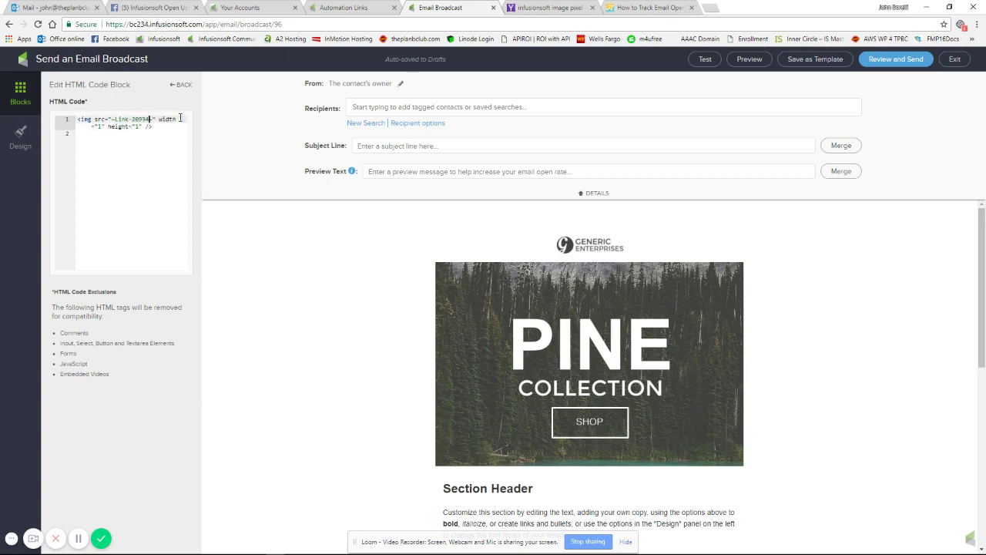
pyautogui.press('Down')
pyautogui.press('Down')
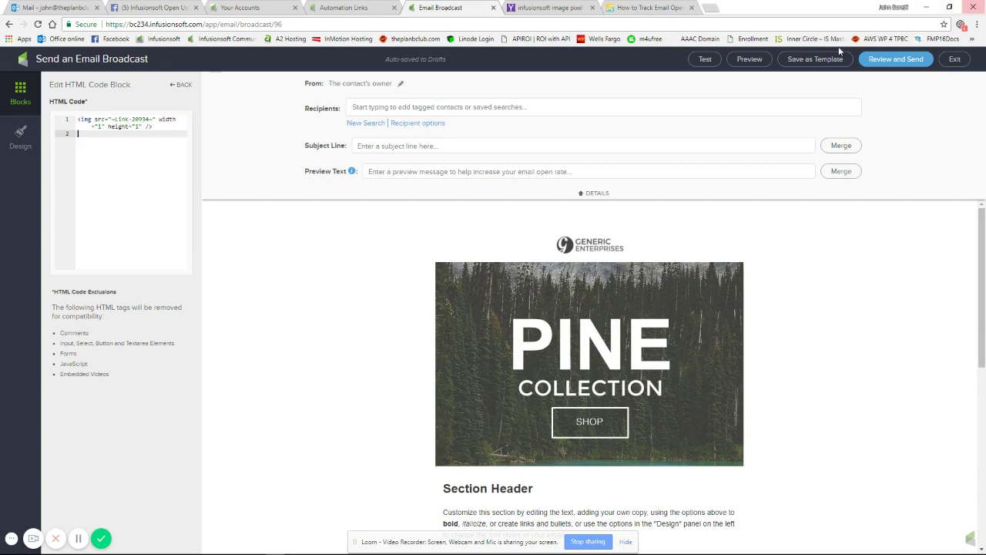
# Preview the email in desktop and mobile layouts to confirm the pixel stays invisible.
pyautogui.click(734, 68)
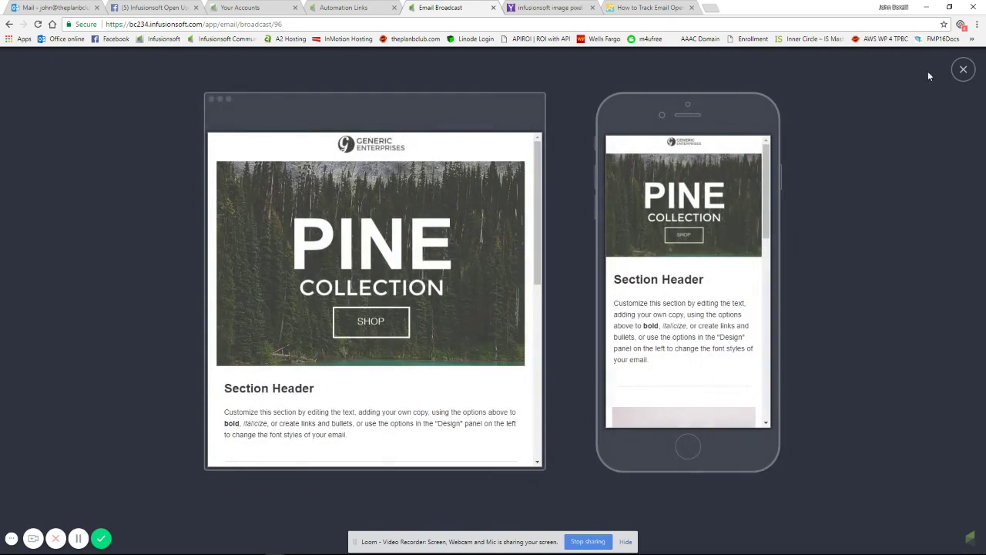
# Close the preview and return to the HTML block's 1x1 ~Link-20934~ img tag, cursor at its end.
pyautogui.click(964, 70)
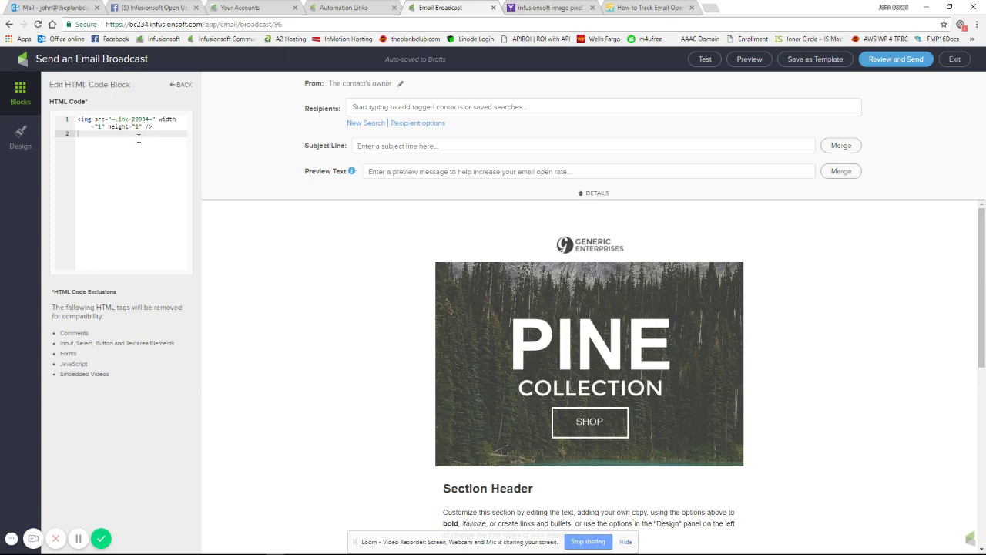
pyautogui.click(154, 126)
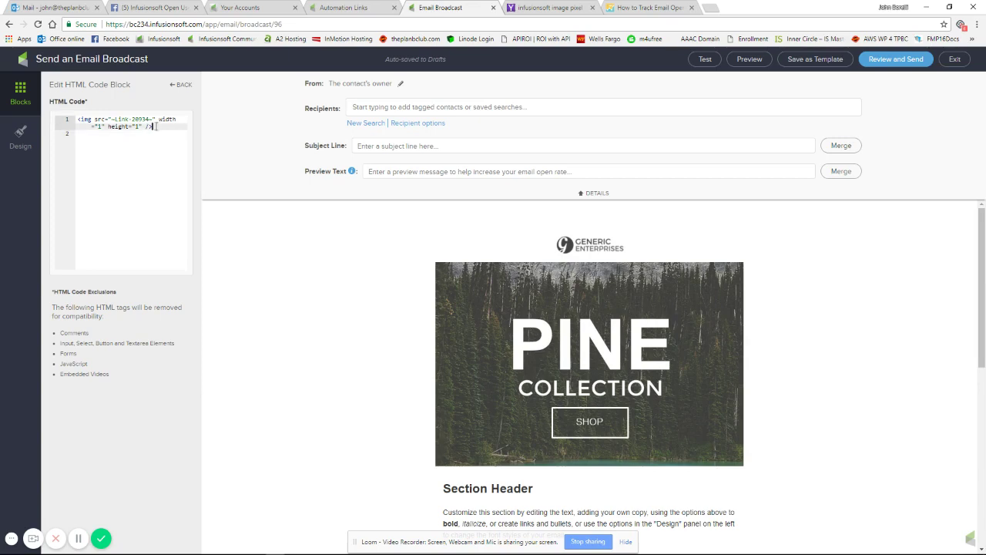